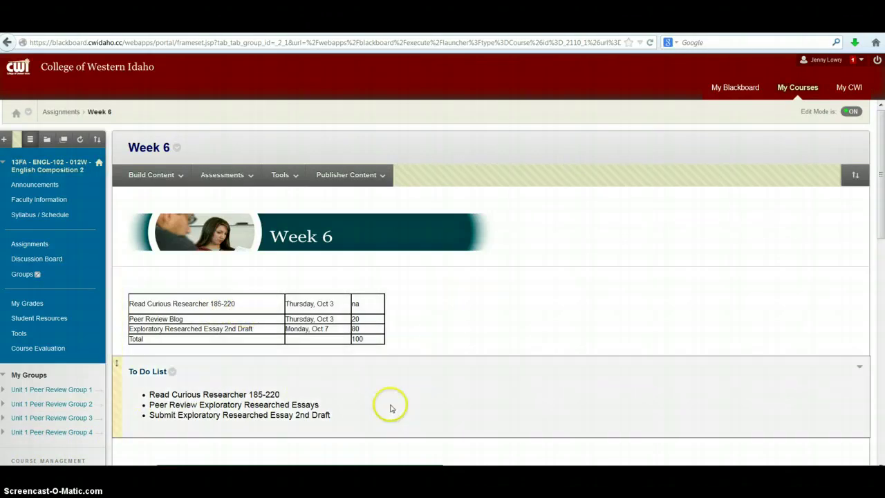
{"action": "scroll", "coordinate": [391, 407], "scroll_direction": "down", "scroll_amount": 2}
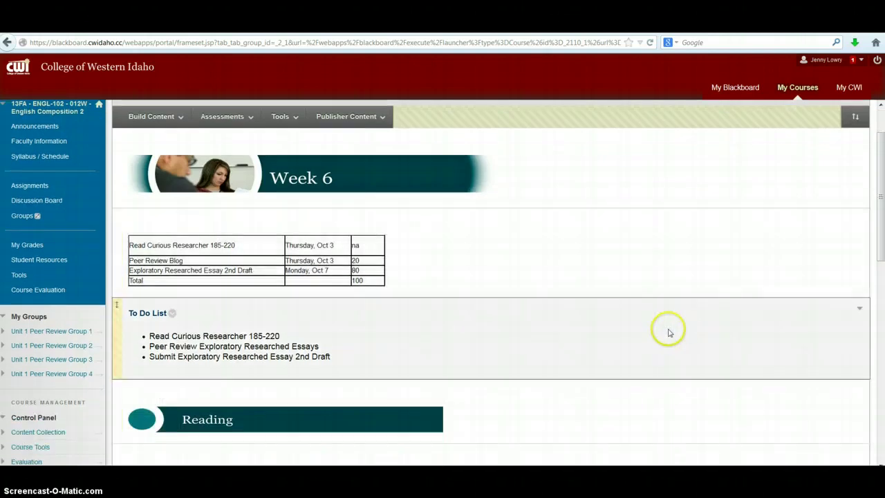
{"action": "scroll", "coordinate": [632, 360], "scroll_direction": "down", "scroll_amount": 2}
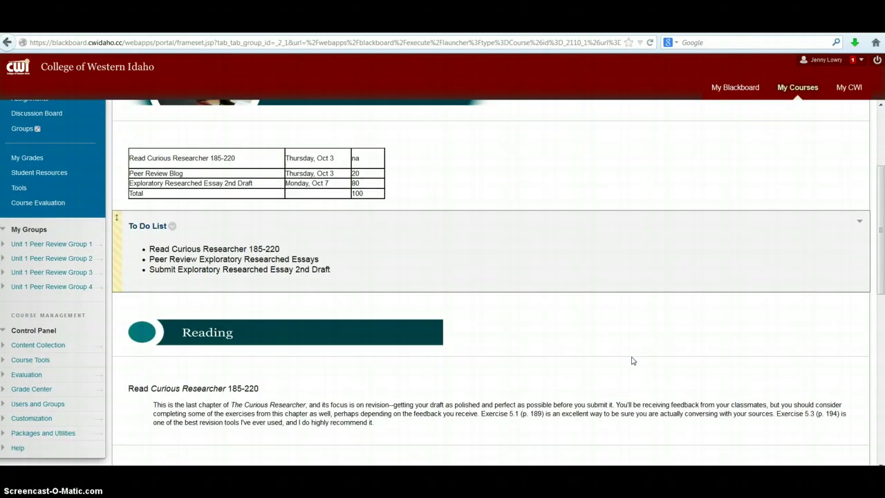
{"action": "scroll", "coordinate": [632, 360], "scroll_direction": "down", "scroll_amount": 2}
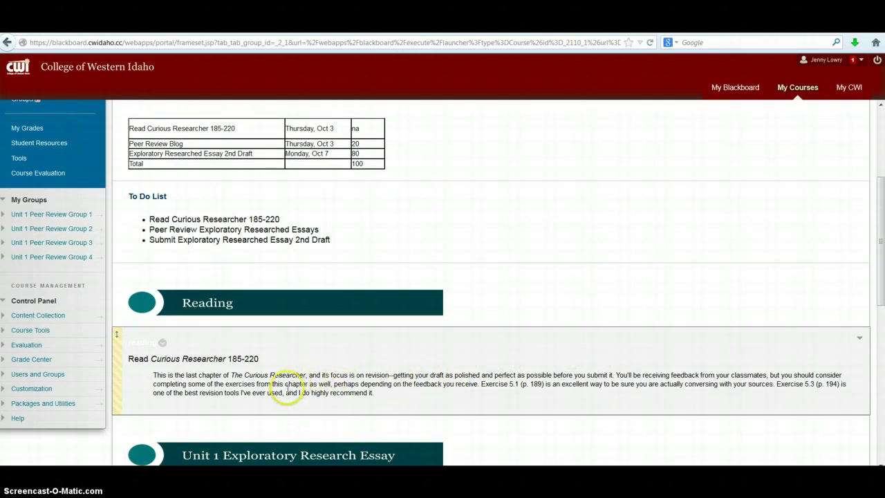
{"action": "scroll", "coordinate": [290, 376], "scroll_direction": "down", "scroll_amount": 1}
{"action": "scroll", "coordinate": [283, 377], "scroll_direction": "down", "scroll_amount": 1}
{"action": "scroll", "coordinate": [282, 377], "scroll_direction": "down", "scroll_amount": 2}
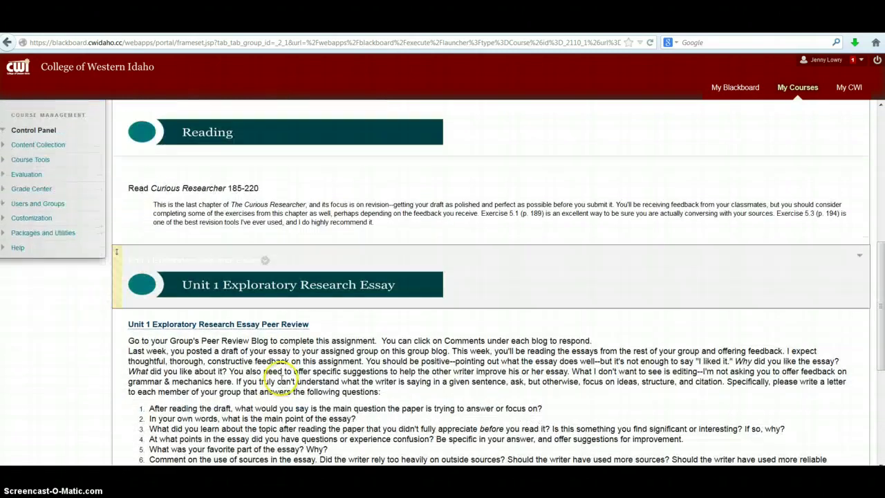
{"action": "scroll", "coordinate": [282, 378], "scroll_direction": "down", "scroll_amount": 2}
{"action": "scroll", "coordinate": [284, 378], "scroll_direction": "down", "scroll_amount": 1}
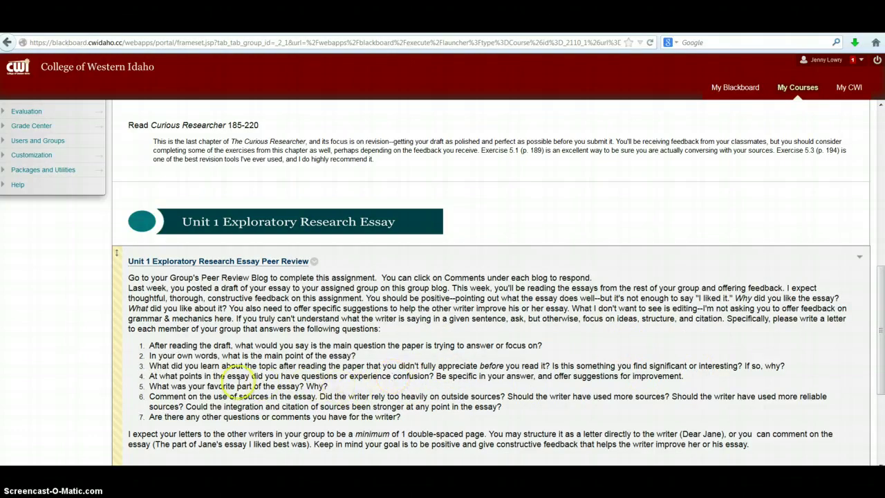
{"action": "scroll", "coordinate": [257, 366], "scroll_direction": "down", "scroll_amount": 2}
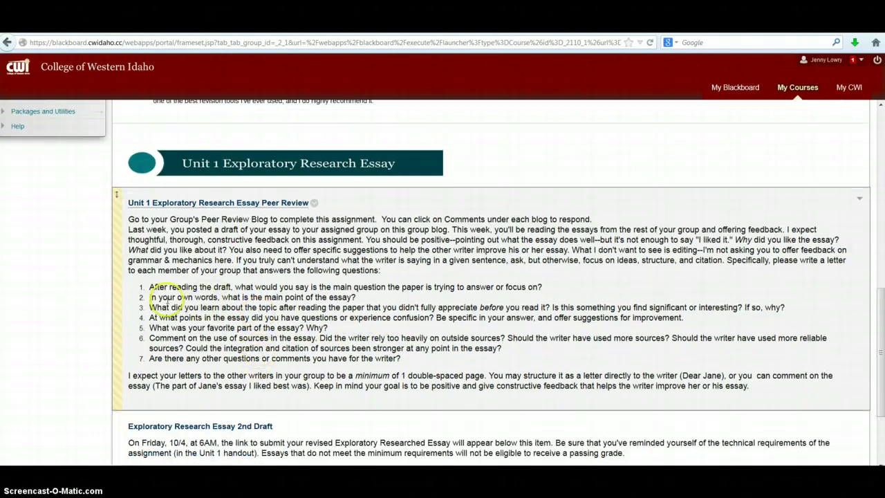
{"action": "left_click_drag", "start_coordinate": [148, 286], "coordinate": [457, 356]}
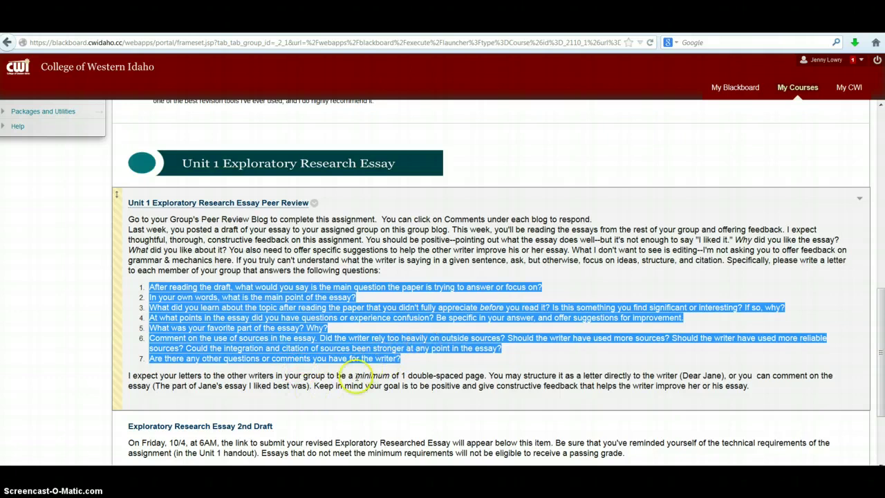
{"action": "left_click", "coordinate": [431, 360]}
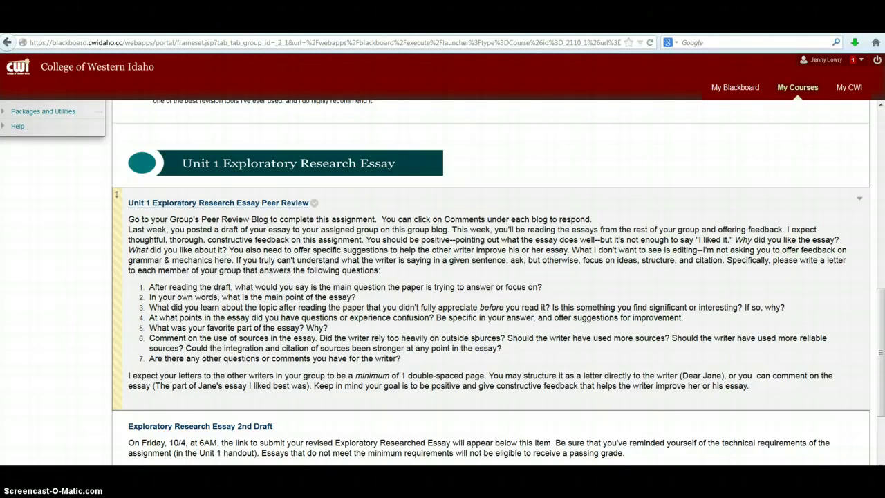
{"action": "scroll", "coordinate": [486, 339], "scroll_direction": "up", "scroll_amount": 5}
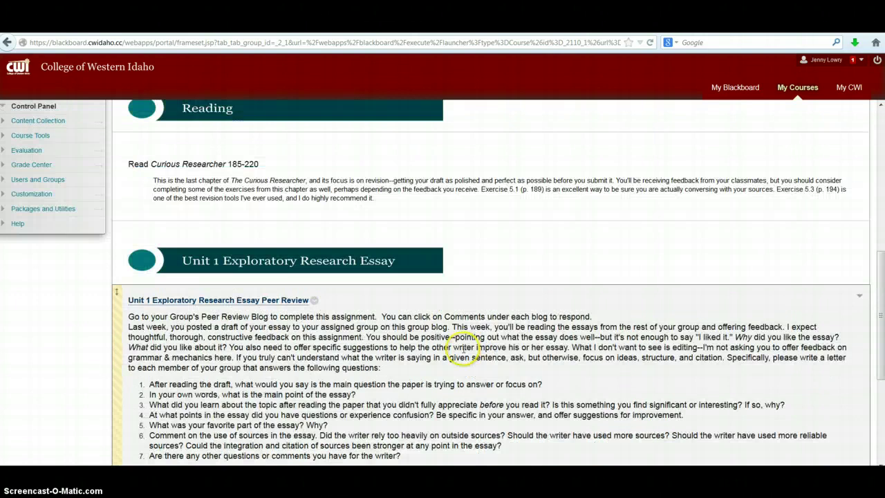
{"action": "scroll", "coordinate": [476, 342], "scroll_direction": "up", "scroll_amount": 3}
{"action": "scroll", "coordinate": [463, 348], "scroll_direction": "up", "scroll_amount": 2}
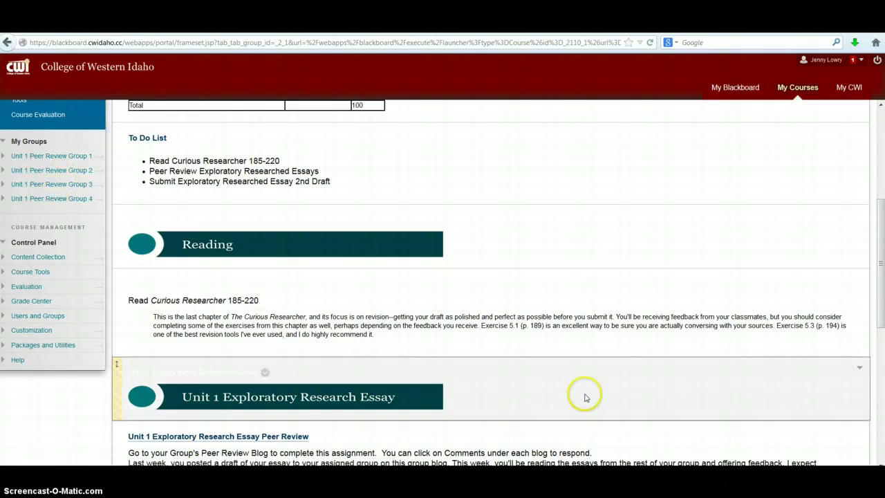
{"action": "scroll", "coordinate": [584, 397], "scroll_direction": "up", "scroll_amount": 2}
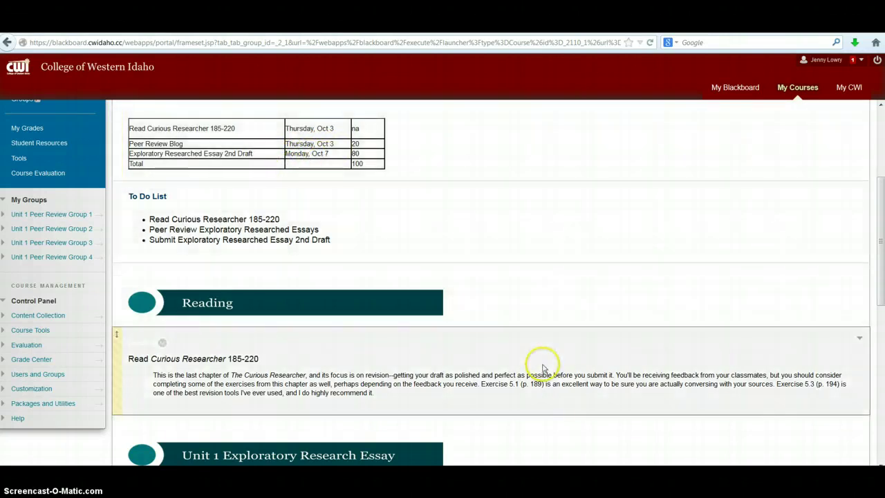
{"action": "scroll", "coordinate": [565, 393], "scroll_direction": "down", "scroll_amount": 3}
{"action": "scroll", "coordinate": [565, 393], "scroll_direction": "down", "scroll_amount": 3}
{"action": "scroll", "coordinate": [566, 393], "scroll_direction": "down", "scroll_amount": 3}
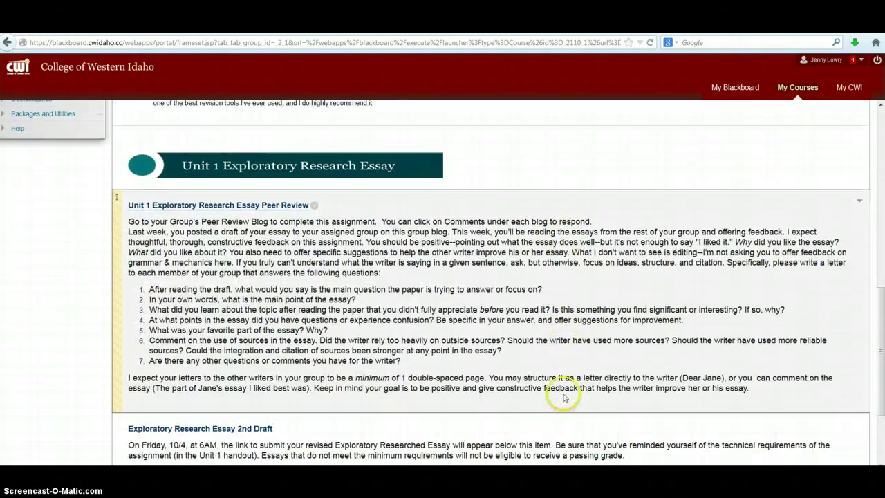
{"action": "scroll", "coordinate": [565, 393], "scroll_direction": "down", "scroll_amount": 3}
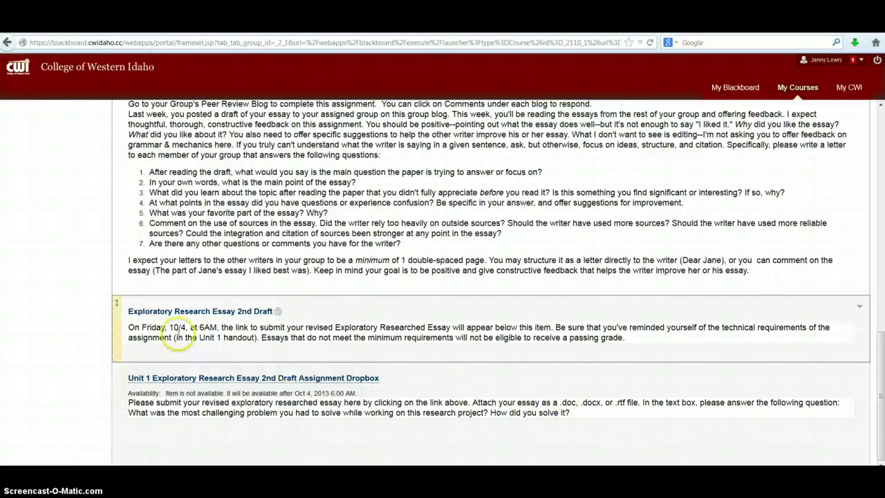